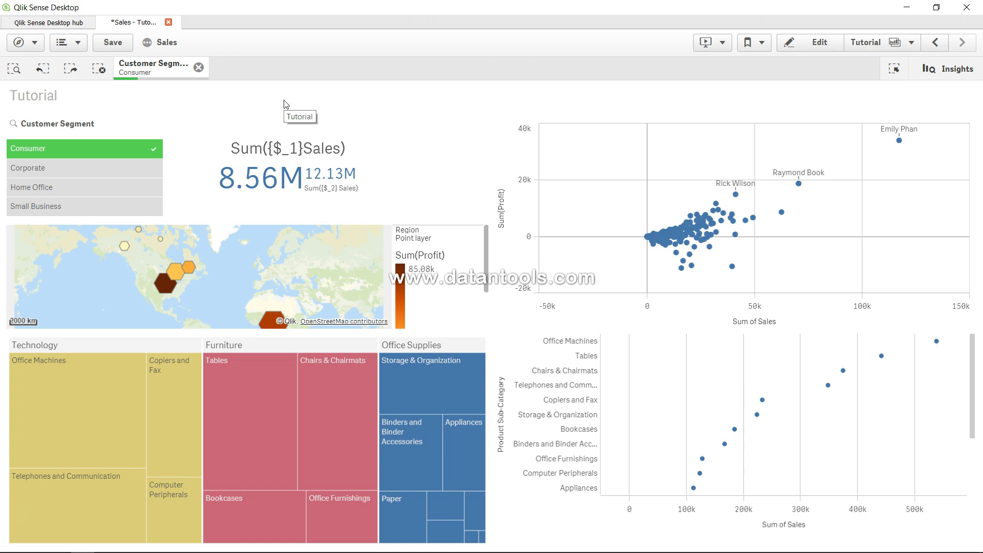
Add Corporate and Home Office to Consumer in the Customer Segment filter, leaving the KPI at 0
{"action": "left_click", "coordinate": [291, 157]}
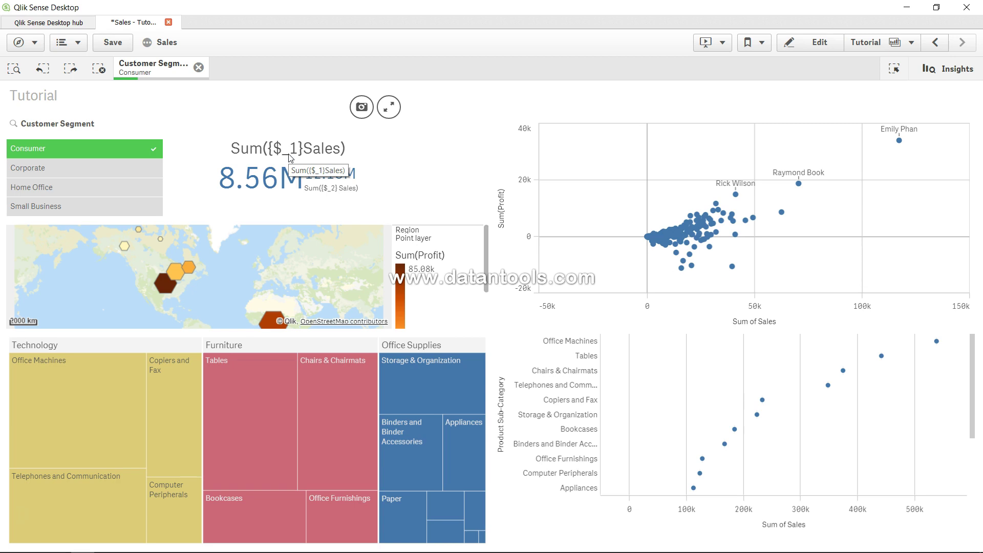
{"action": "left_click", "coordinate": [280, 155]}
{"action": "left_click", "coordinate": [88, 194]}
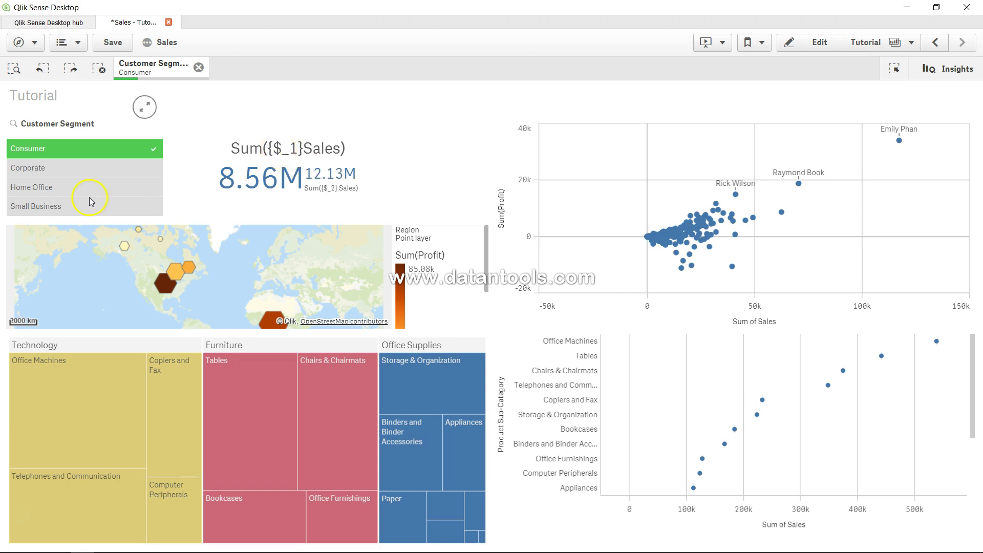
{"action": "left_click", "coordinate": [98, 171]}
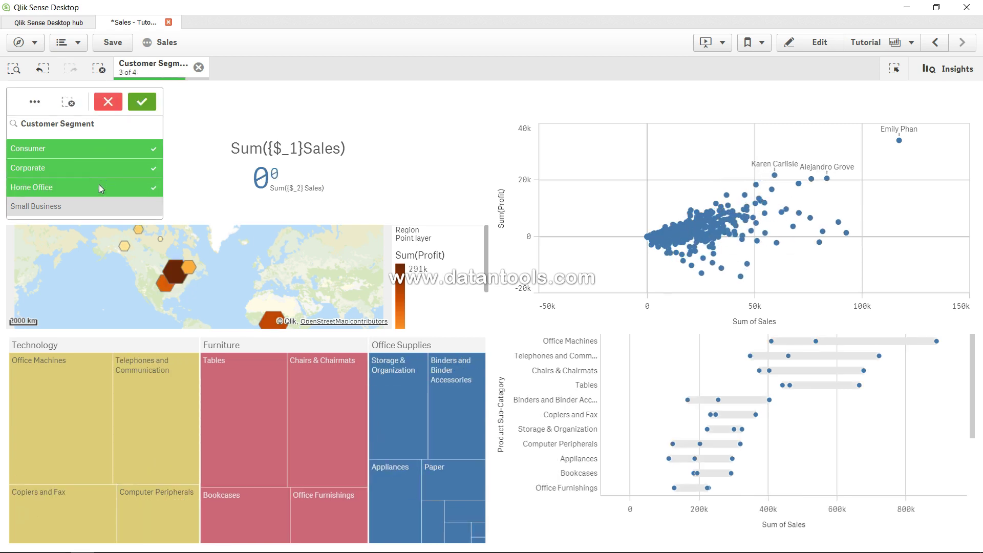
{"action": "left_click", "coordinate": [84, 150]}
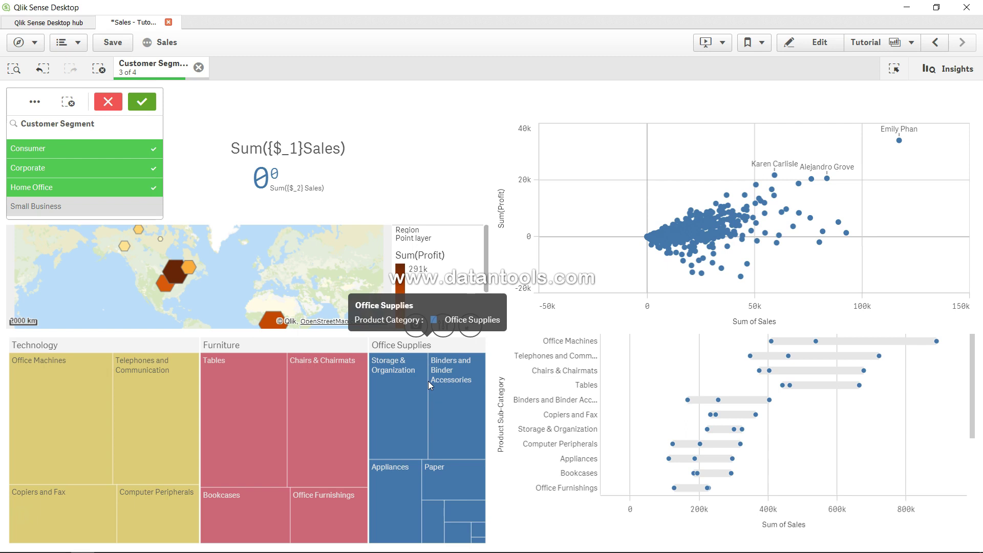
Create a bookmark titled BM01 from the current Customer Segment selection
{"action": "left_click", "coordinate": [765, 46]}
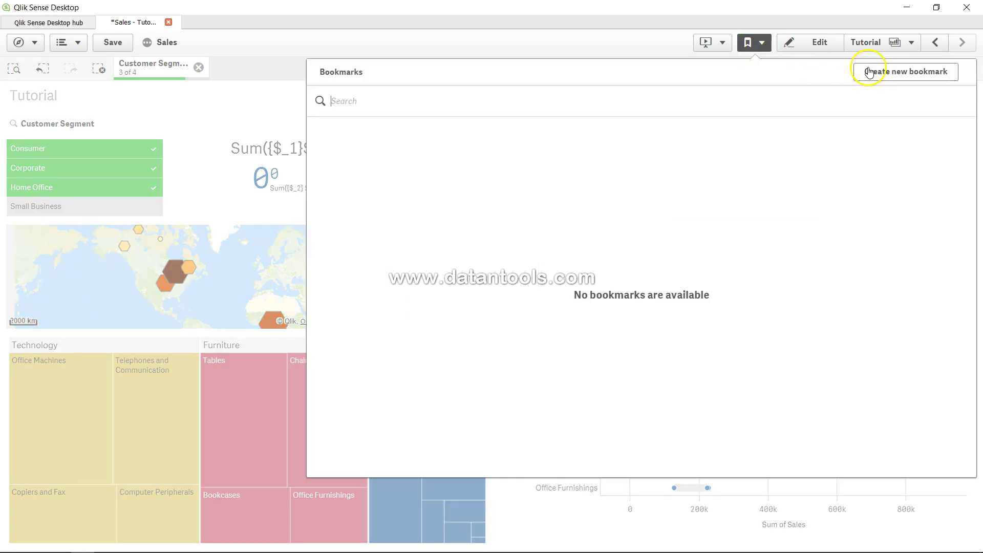
{"action": "left_click", "coordinate": [870, 73]}
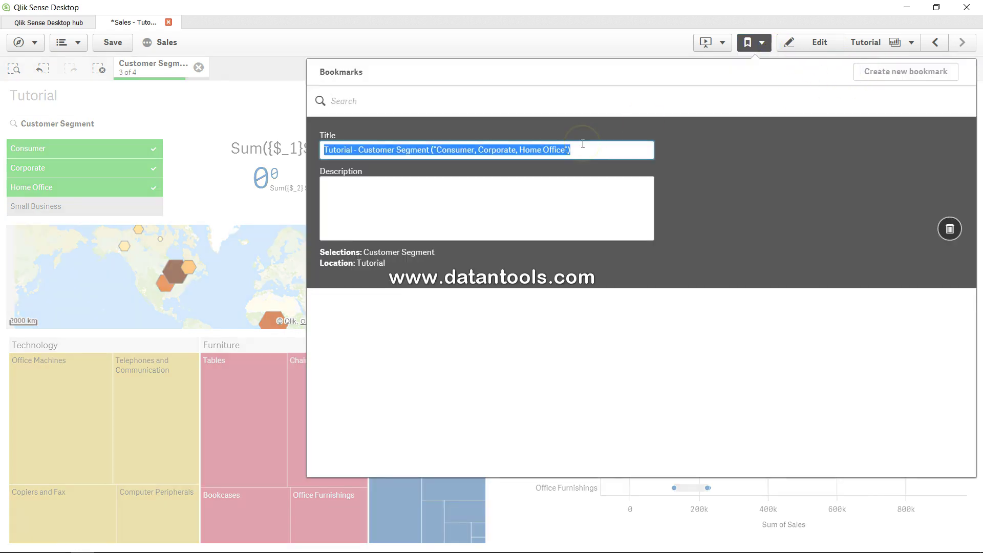
{"action": "type", "text": "B"}
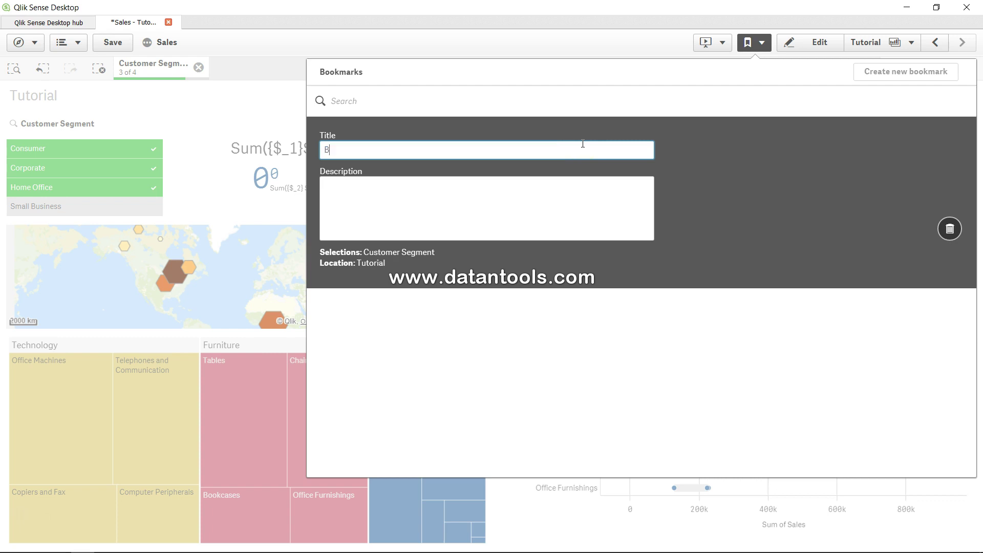
{"action": "type", "text": "M01"}
{"action": "left_click", "coordinate": [450, 202]}
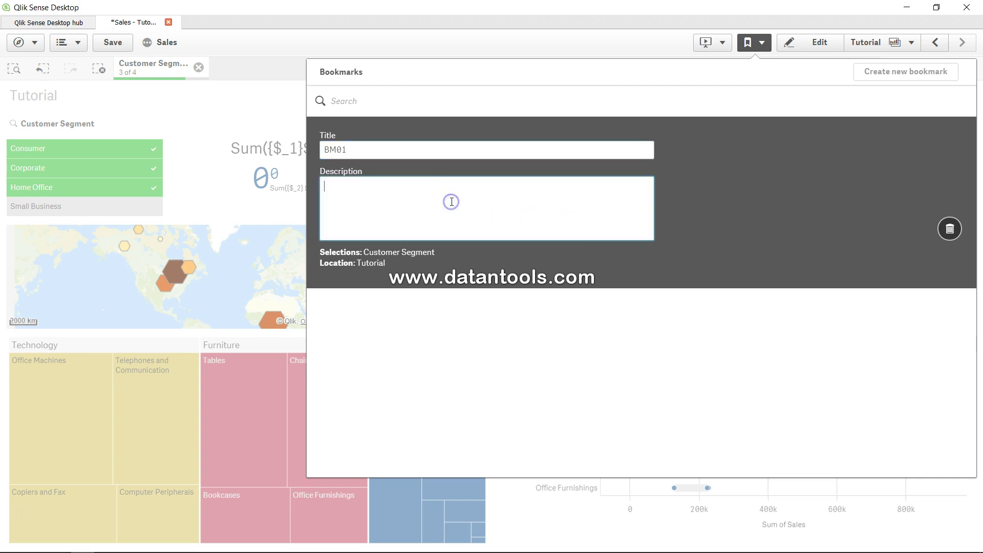
{"action": "left_click", "coordinate": [452, 367]}
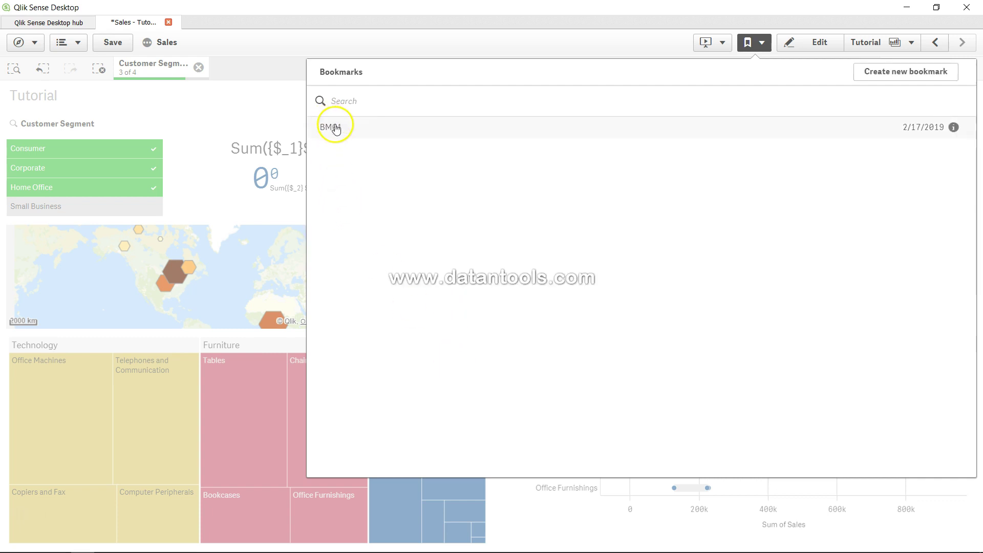
{"action": "left_click", "coordinate": [255, 111]}
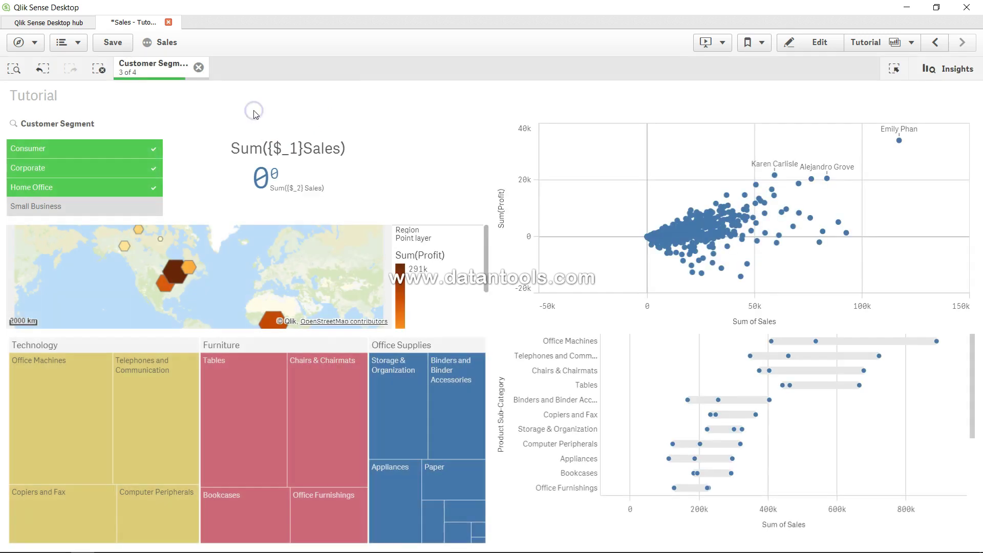
{"action": "left_click", "coordinate": [198, 68]}
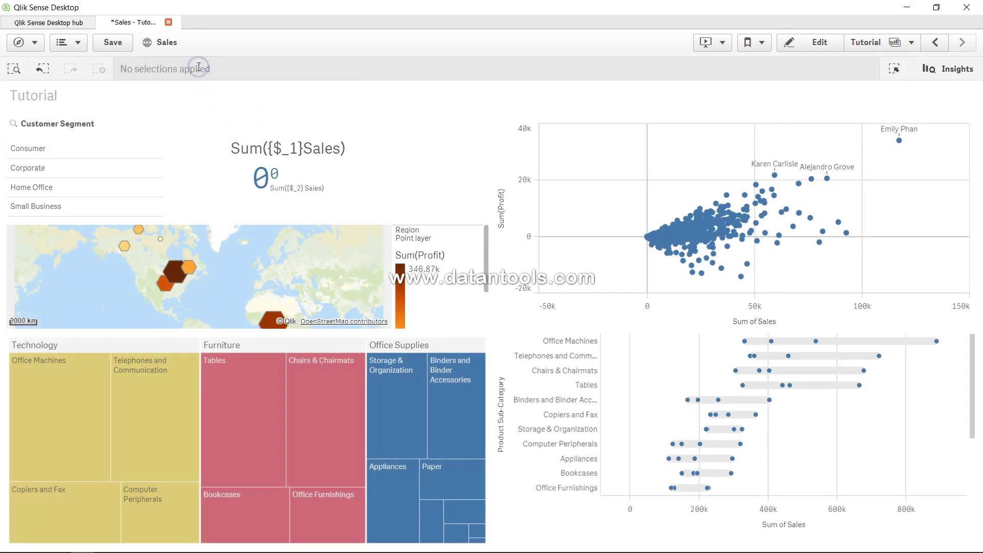
{"action": "left_click", "coordinate": [759, 43]}
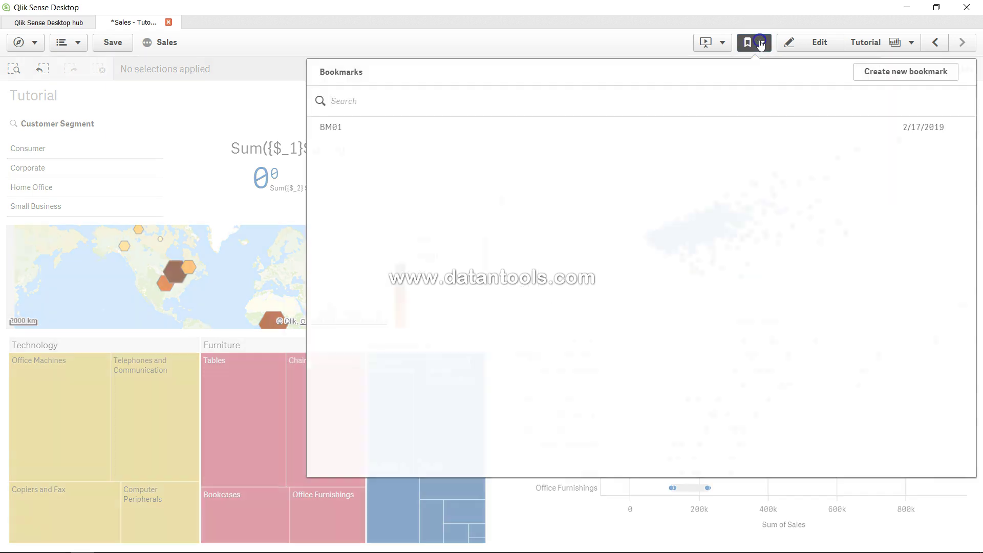
{"action": "left_click", "coordinate": [469, 129]}
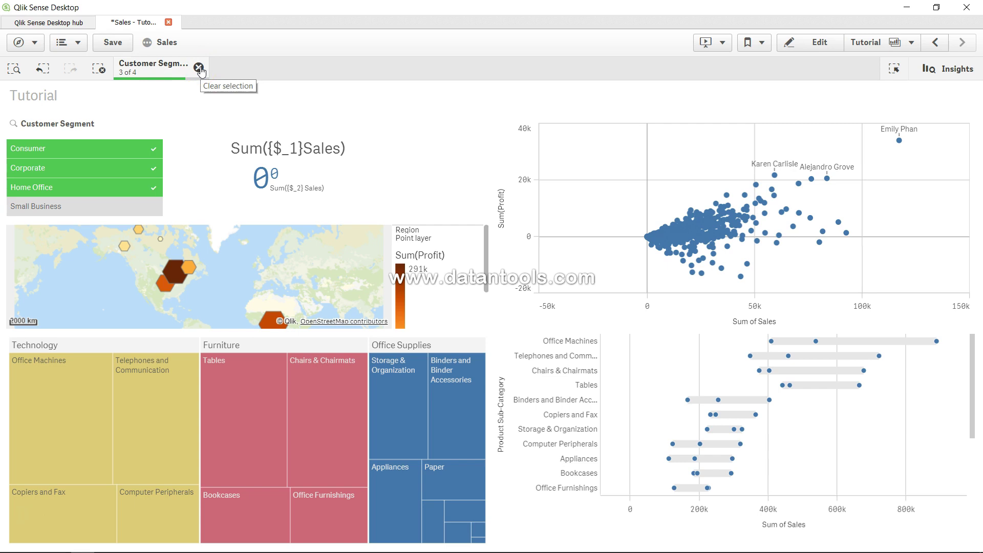
Clear selections and remove the set identifier from the first KPI expression, leaving Sum(Sales) at 14.92M
{"action": "left_click", "coordinate": [200, 72]}
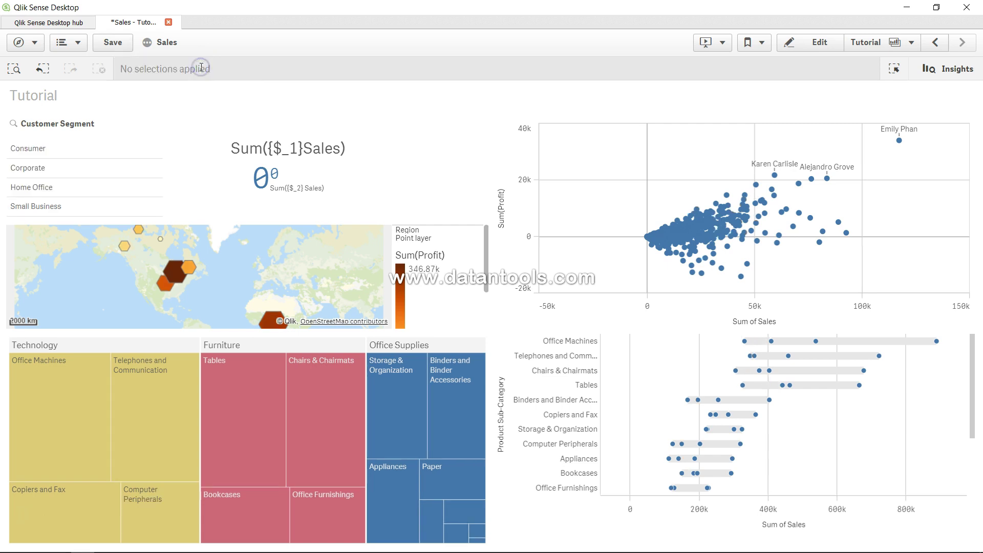
{"action": "left_click", "coordinate": [815, 46]}
{"action": "left_click", "coordinate": [881, 201]}
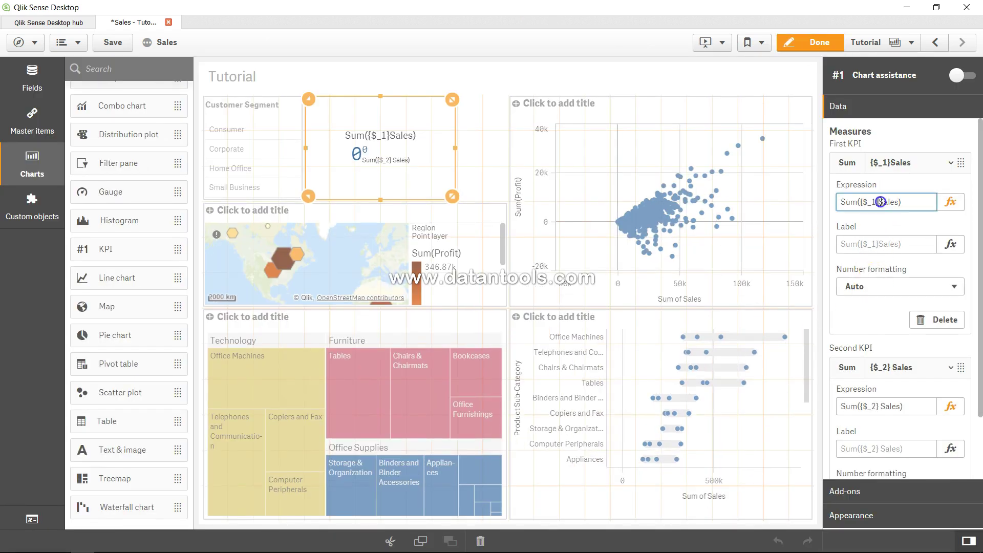
{"action": "key", "text": "BackSpace"}
{"action": "key", "text": "BackSpace"}
{"action": "key", "text": "BackSpace"}
{"action": "key", "text": "BackSpace"}
{"action": "key", "text": "BackSpace"}
{"action": "key", "text": "Tab"}
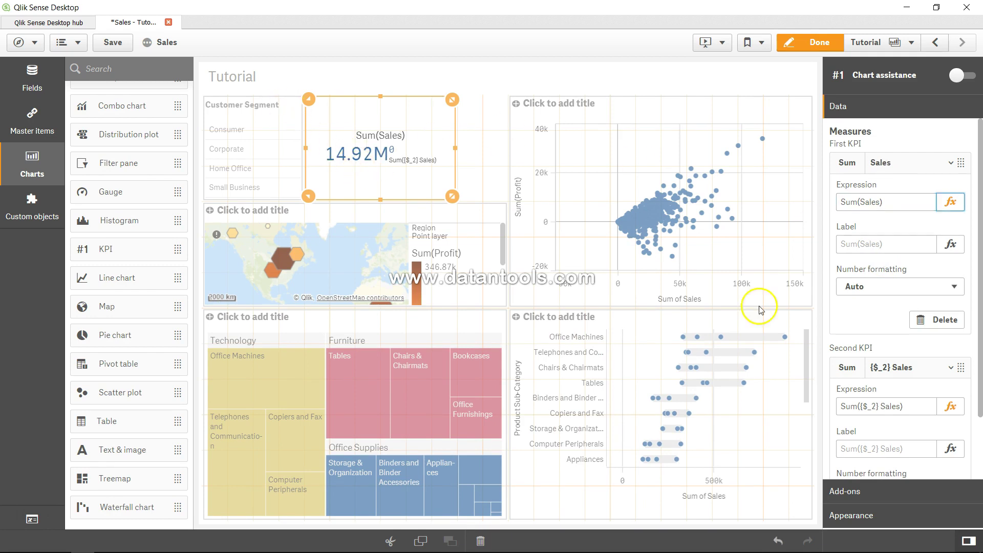
Replace $_2 with BM01 in the second KPI expression, giving 12.13M, and finish editing
{"action": "left_click", "coordinate": [876, 406]}
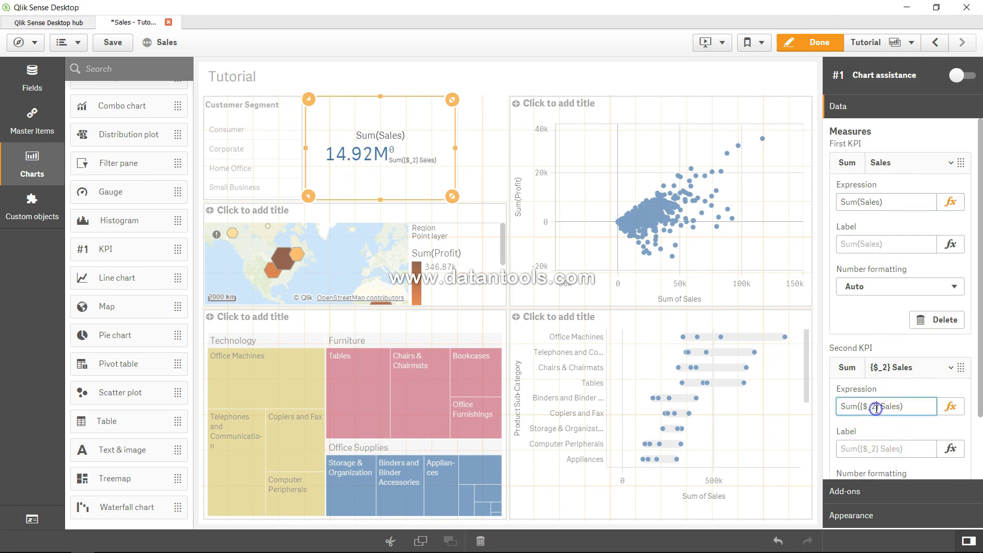
{"action": "key", "text": "BackSpace"}
{"action": "key", "text": "BackSpace"}
{"action": "key", "text": "BackSpace"}
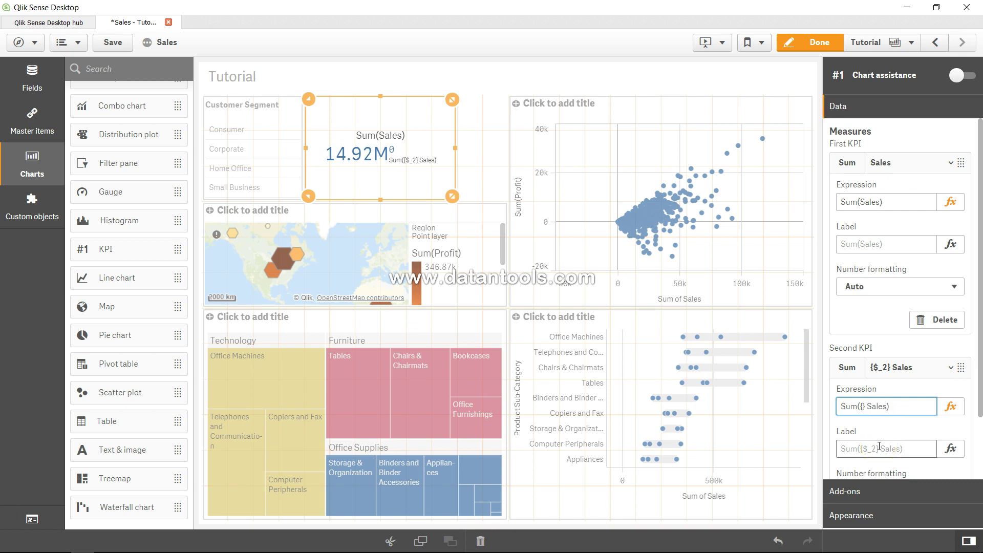
{"action": "type", "text": "BM01"}
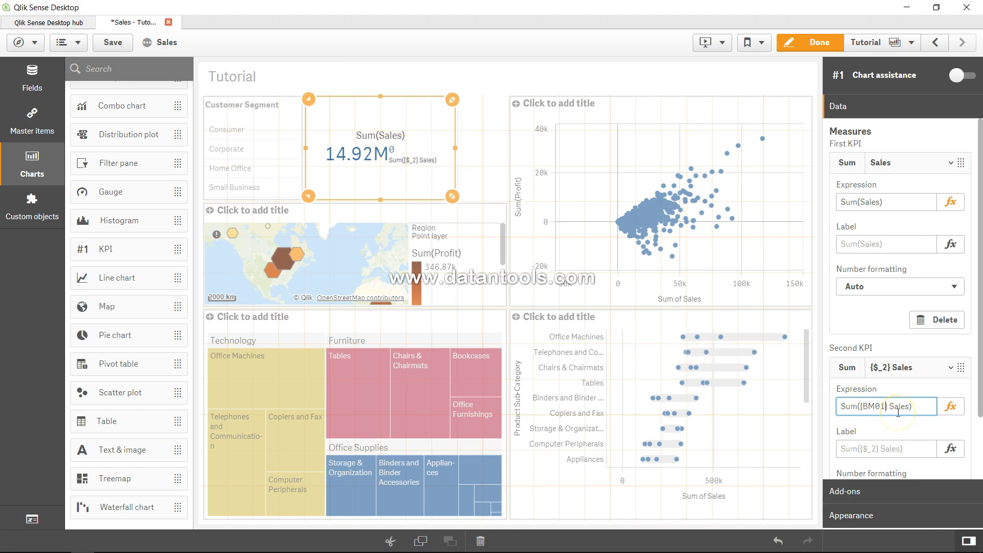
{"action": "key", "text": "Tab"}
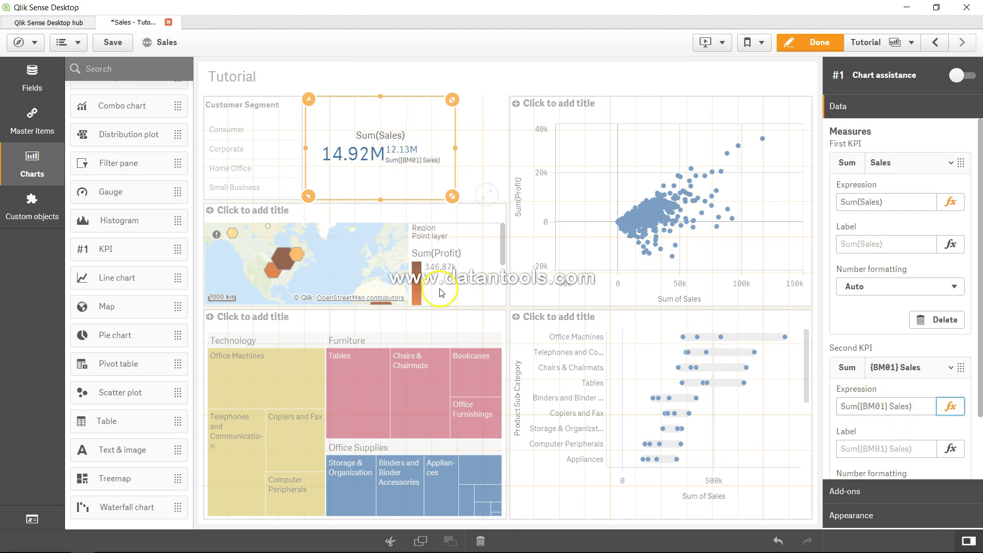
{"action": "mouse_move", "coordinate": [416, 158]}
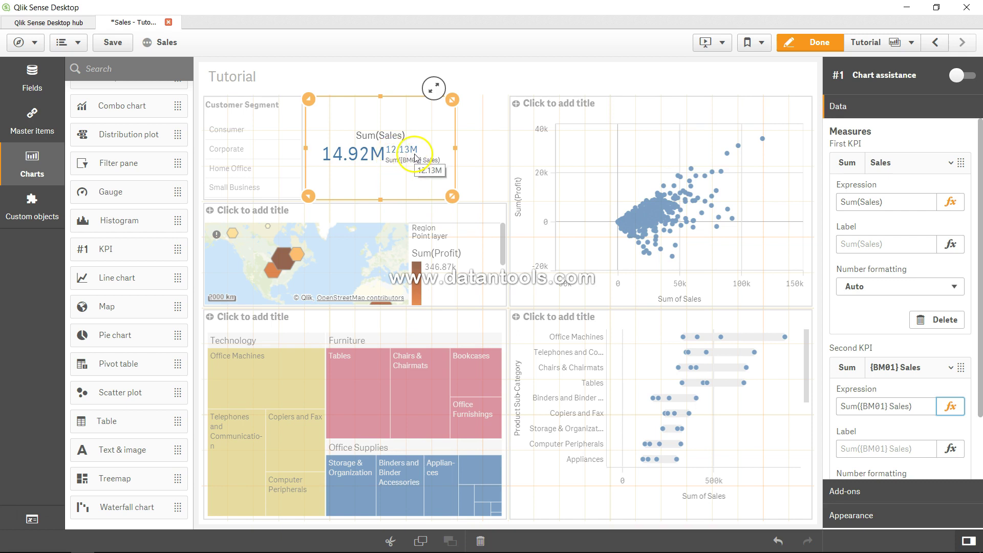
{"action": "left_click", "coordinate": [796, 46]}
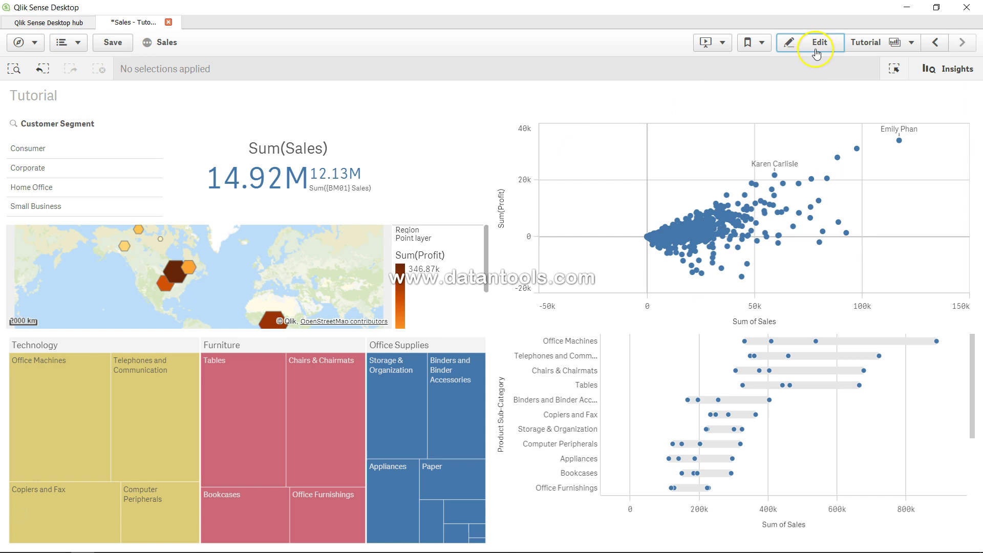
Apply BM01 from the bookmarks list so both KPI values read 12.13M
{"action": "left_click", "coordinate": [762, 47]}
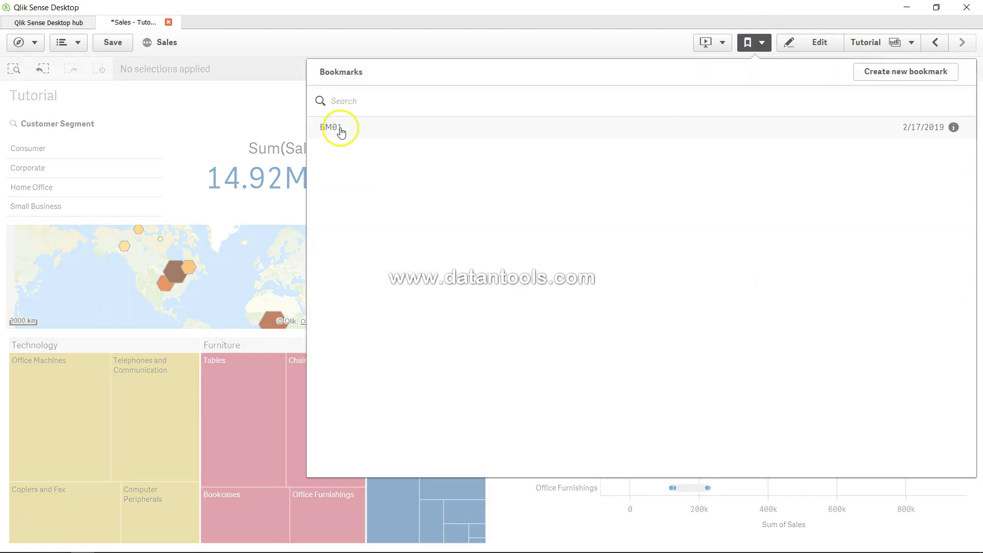
{"action": "left_click", "coordinate": [330, 127]}
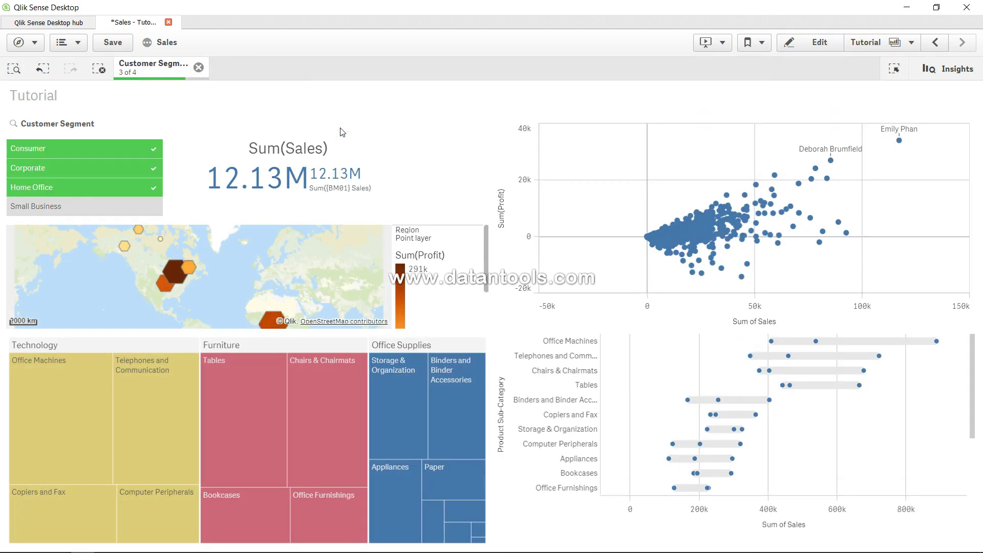